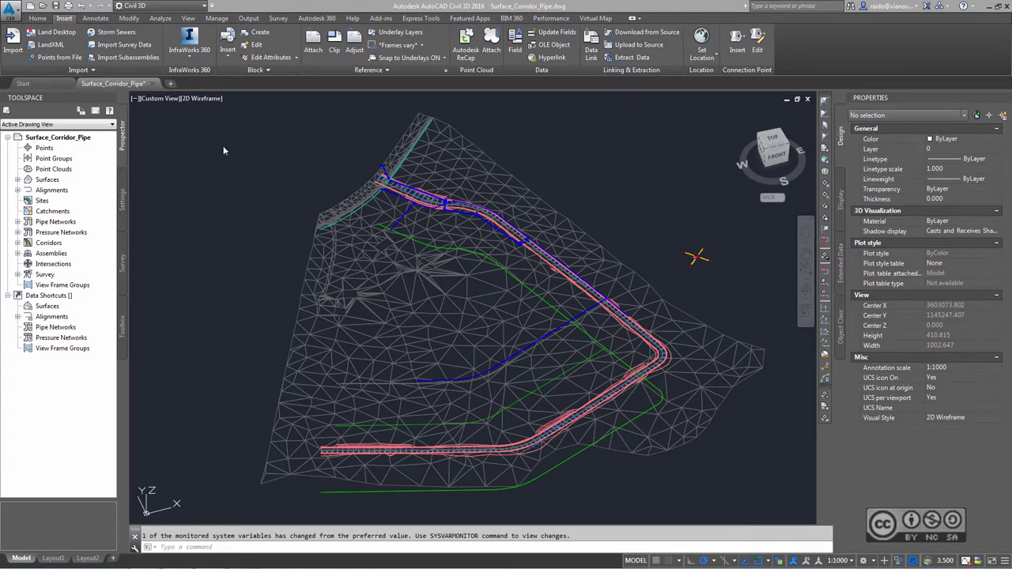
Step: Look through the application menu's export options, then close it without exporting
click(11, 11)
mouse_move(36, 157)
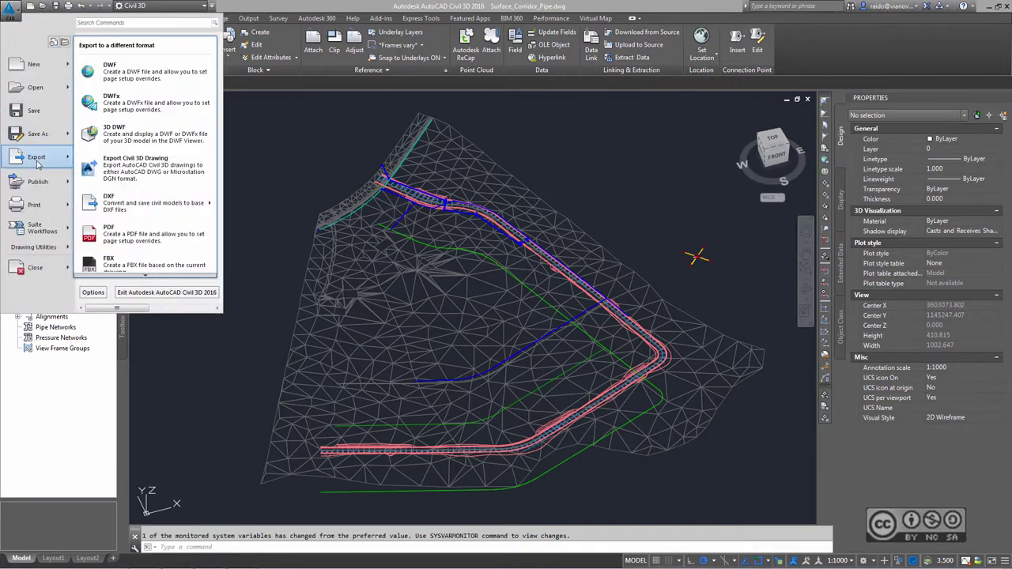
scroll(145, 273, down, 2)
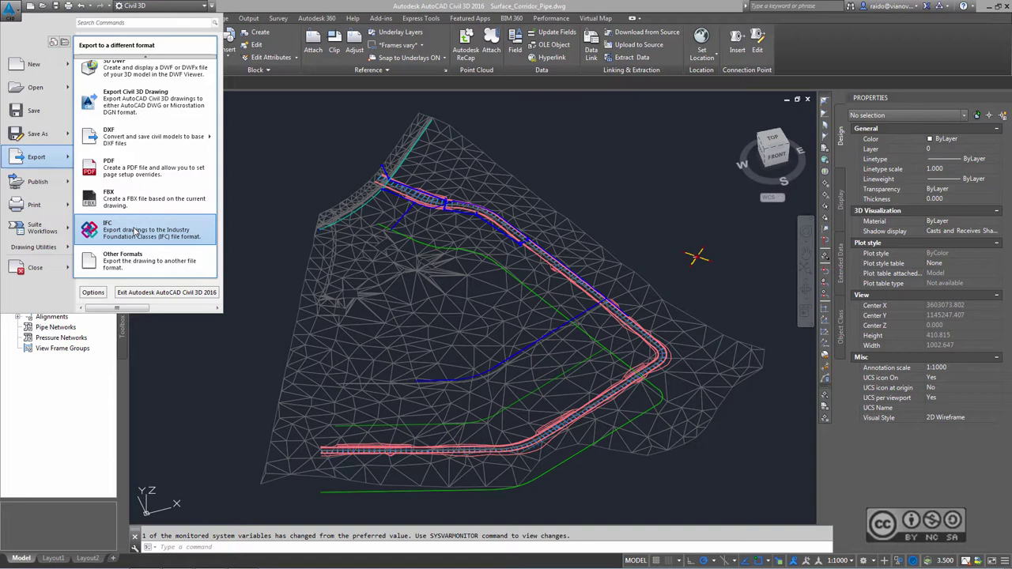
click(261, 181)
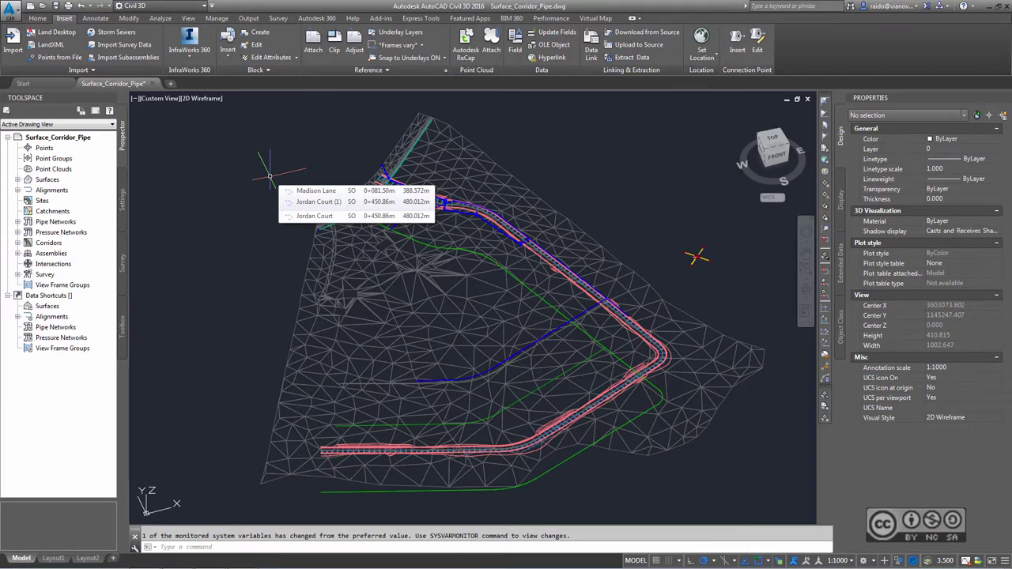
Step: Select the EG (1) TIN surface and choose Extract Solids from Surface
click(212, 255)
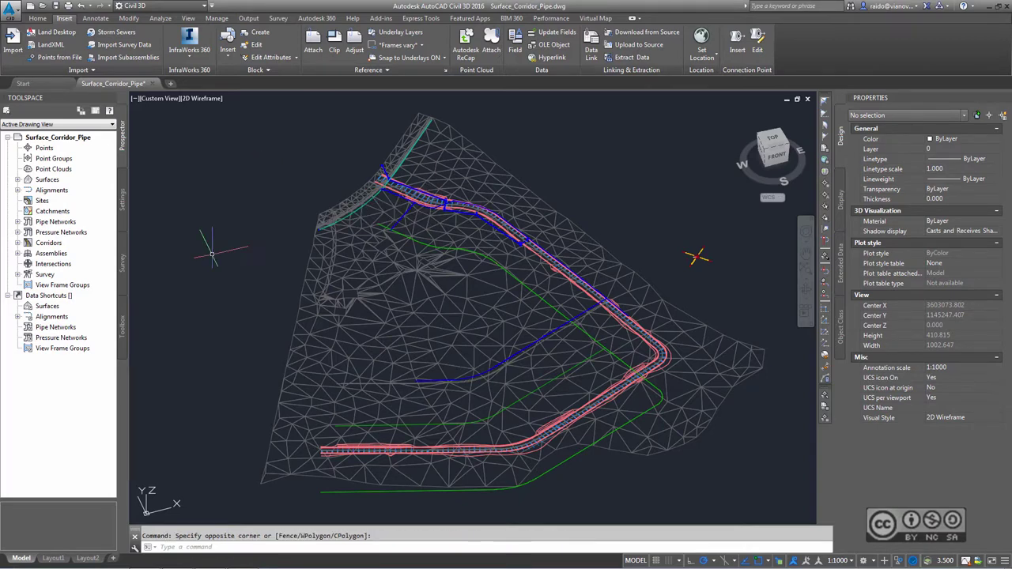
click(335, 274)
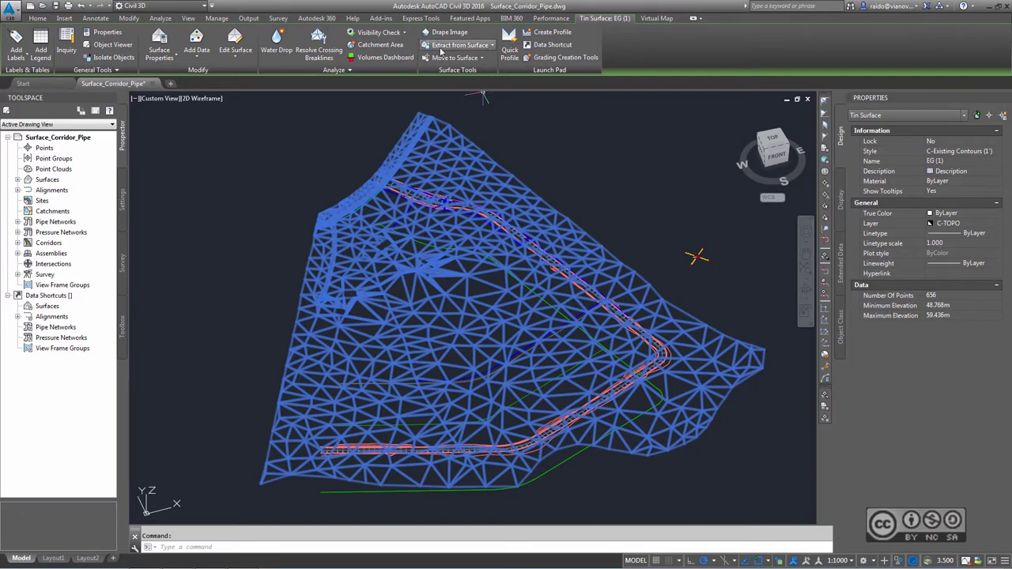
click(492, 47)
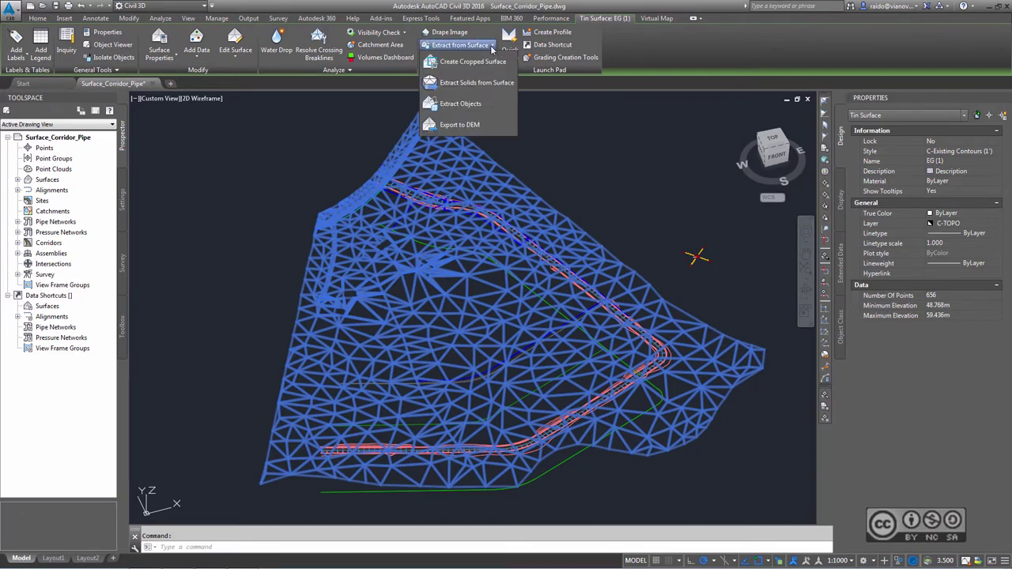
click(507, 86)
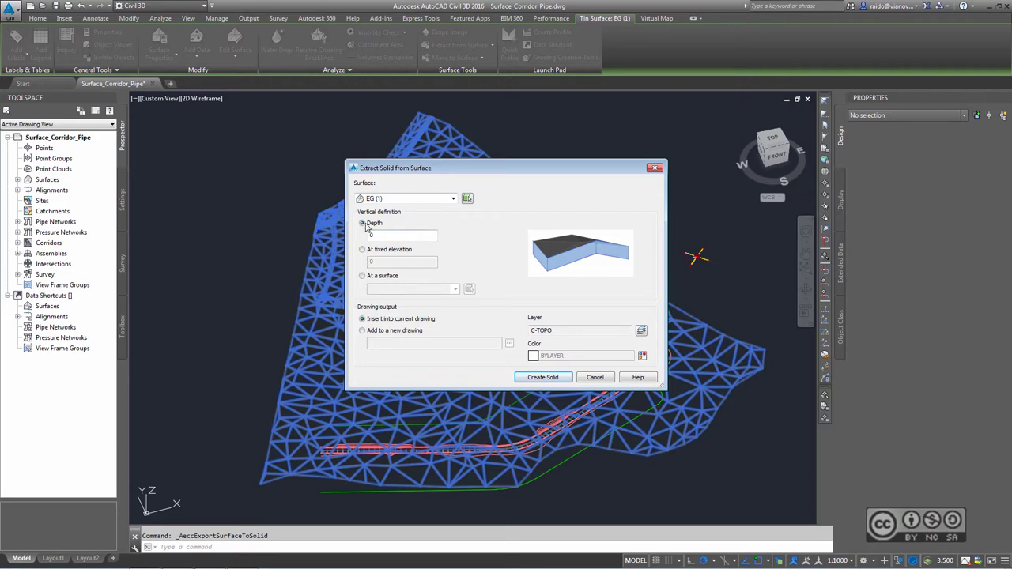
Step: Create a solid from EG (1) with depth 0.1 on layer C-TOPO
double_click(388, 235)
text(0.)
text(1)
click(543, 377)
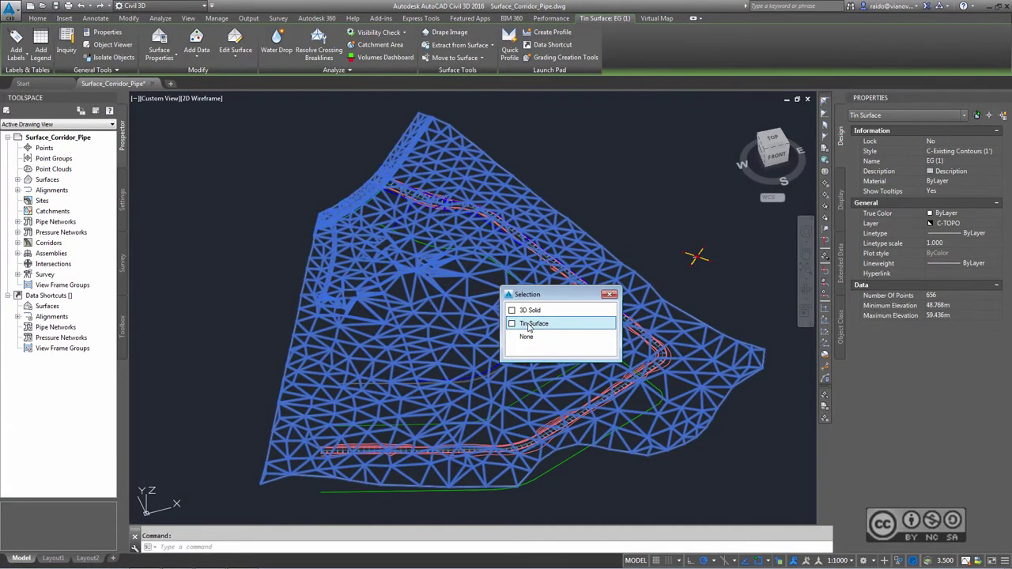
Step: Erase the EG (1) TIN surface, leaving only the extracted solid
click(532, 318)
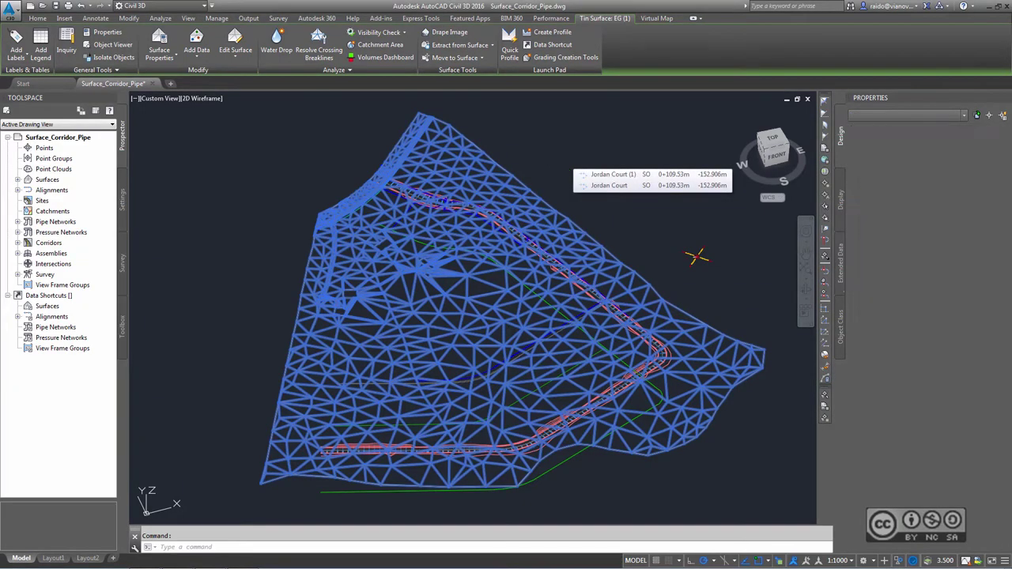
key(Delete)
click(62, 75)
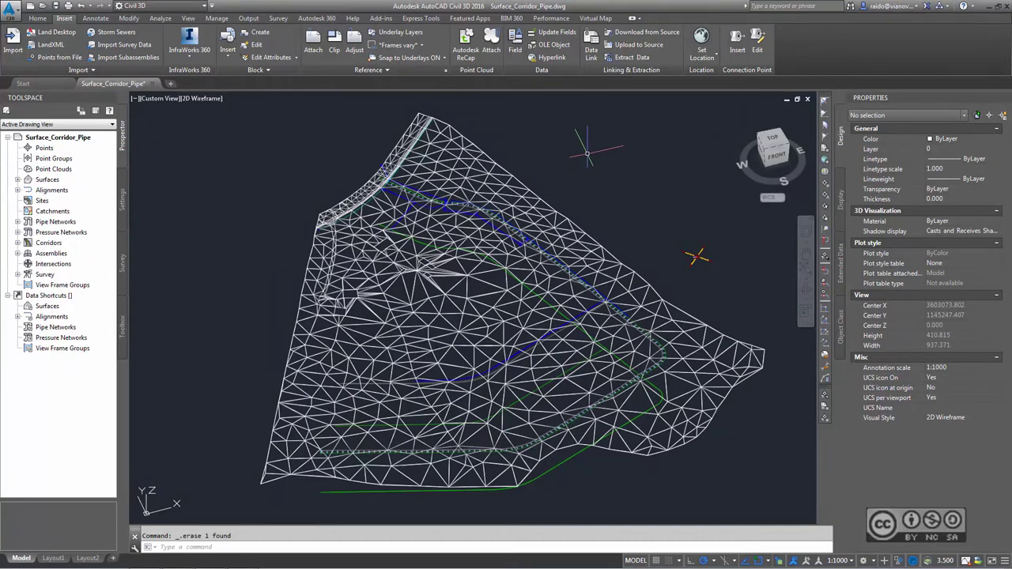
key(Escape)
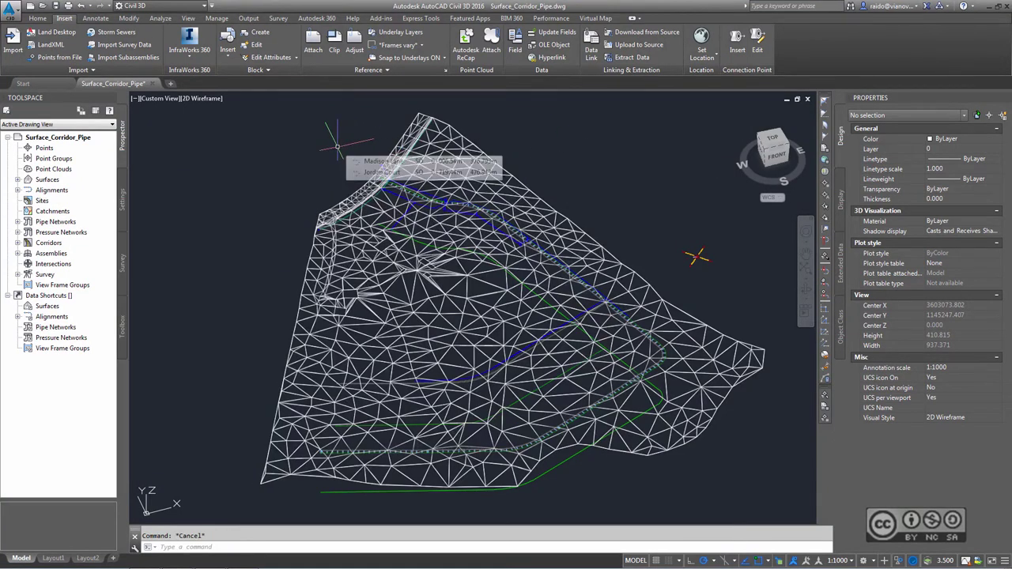
mouse_move(337, 147)
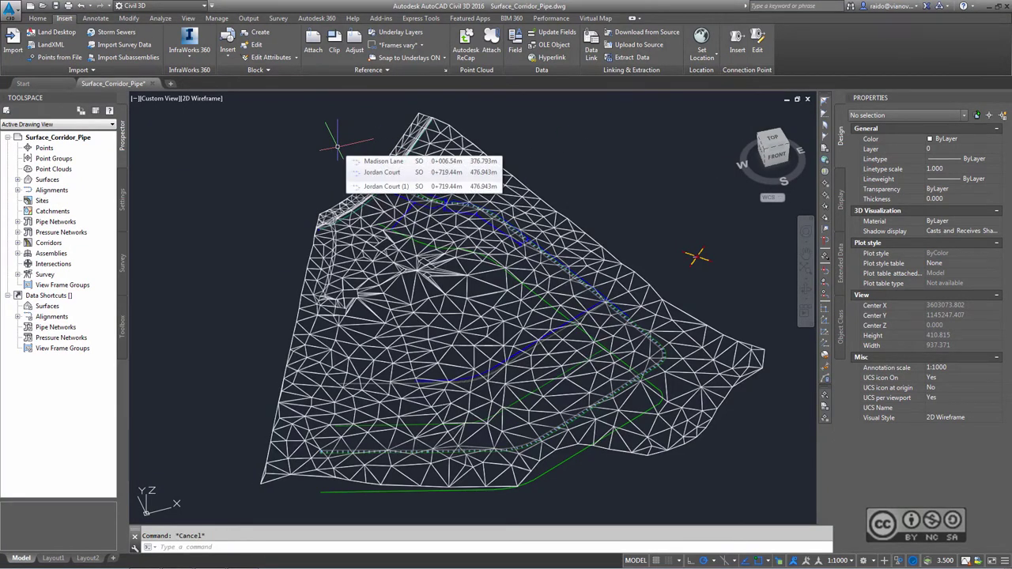
Step: Zoom in on the pipe network running beside the corridor
scroll(237, 155, up, 2)
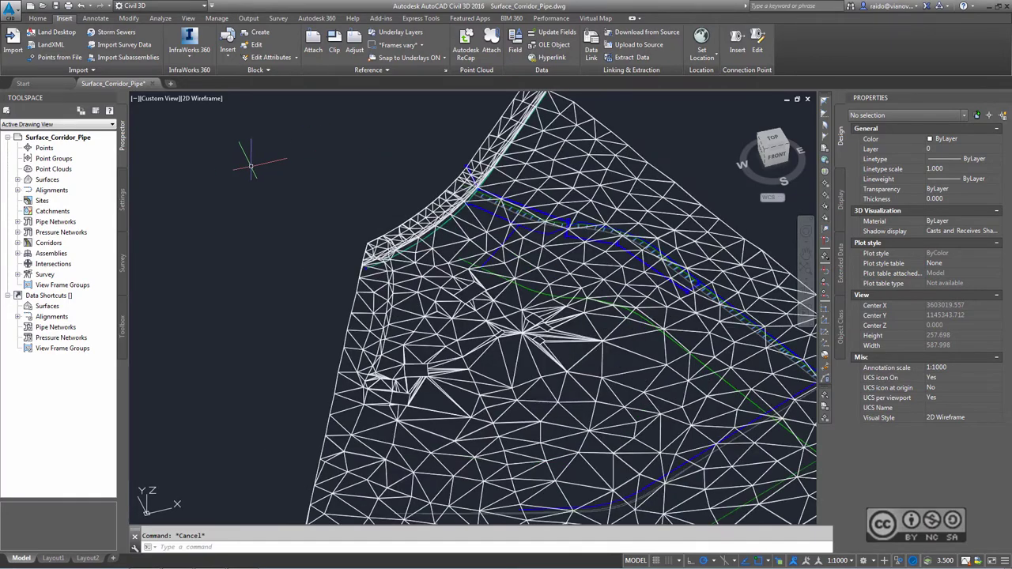
scroll(317, 221, up, 1)
scroll(300, 253, up, 1)
scroll(269, 267, up, 1)
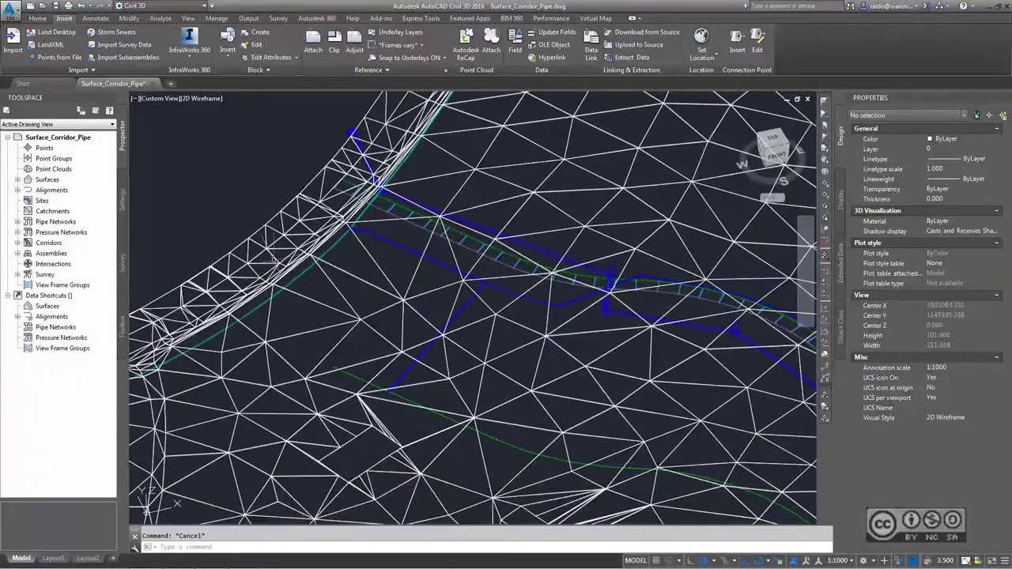
scroll(356, 271, up, 1)
scroll(372, 289, up, 2)
scroll(411, 300, up, 2)
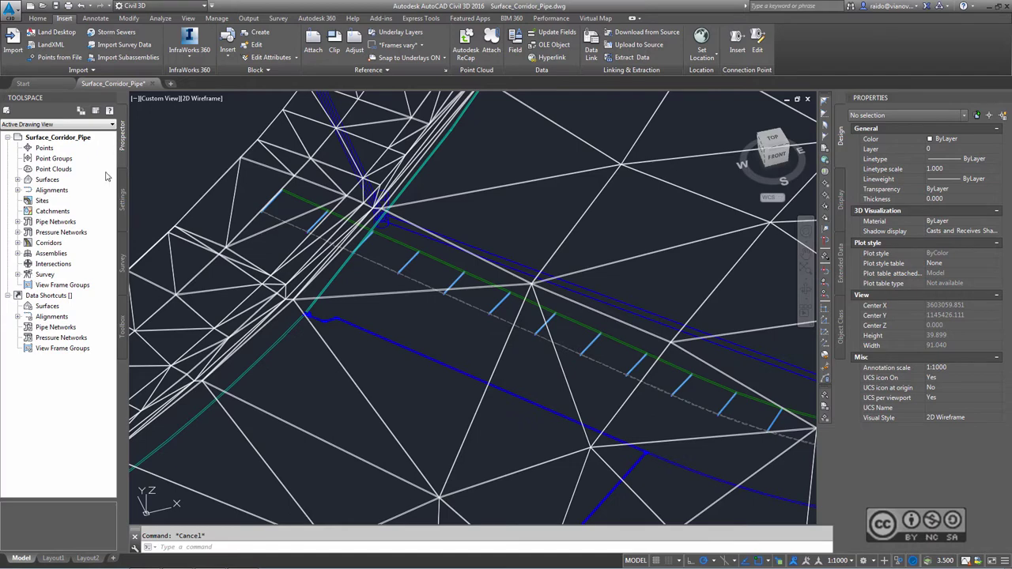
Step: Select the Storm1 network and run CONVERTTO3DSOLIDS, keeping the original pipes
click(17, 222)
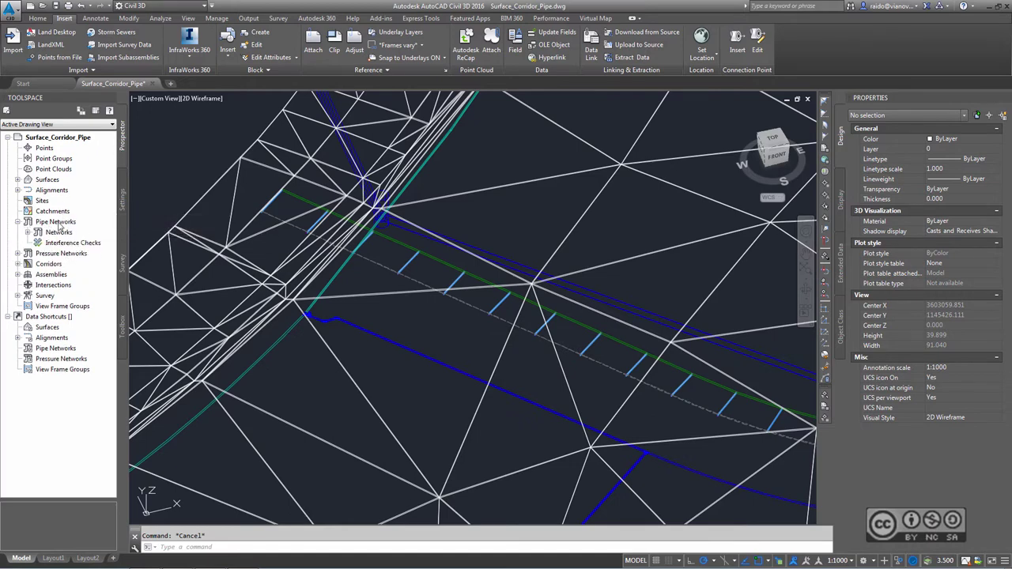
click(28, 232)
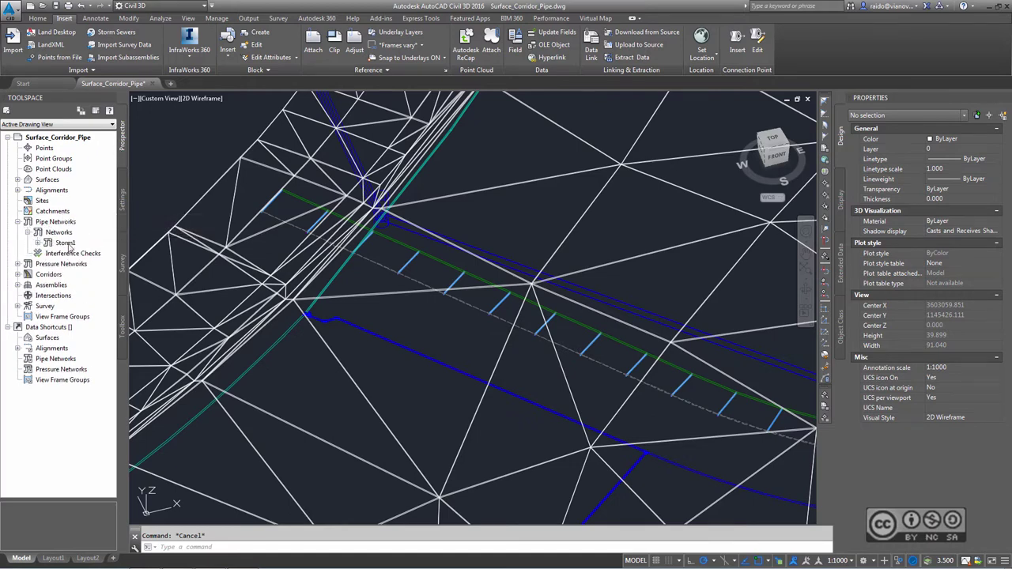
right_click(67, 243)
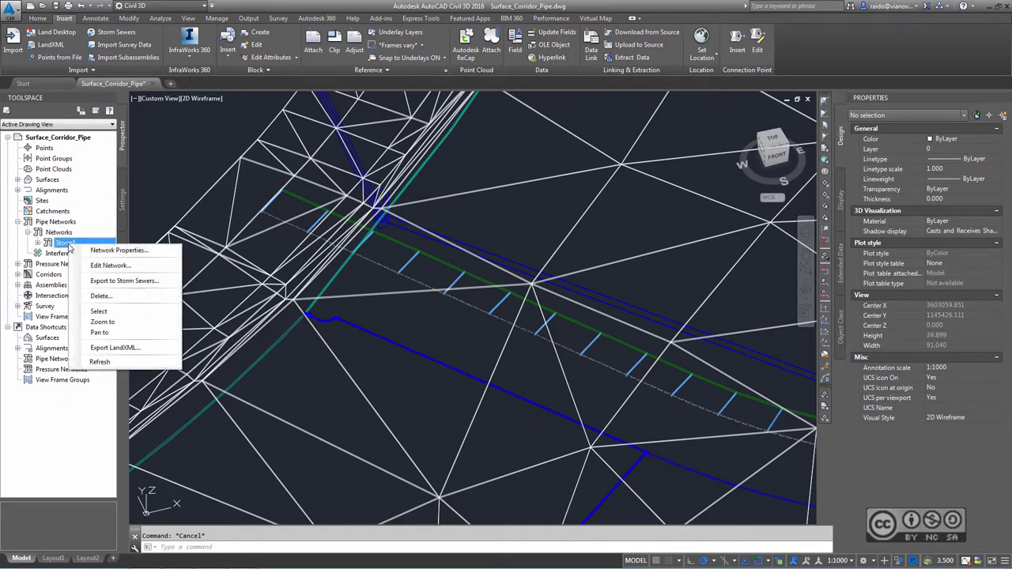
click(99, 311)
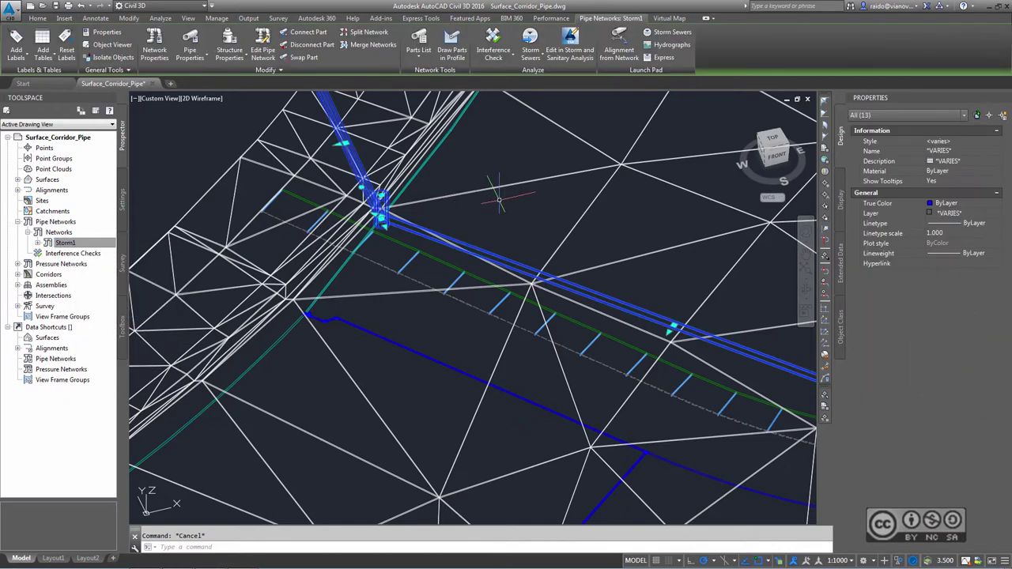
mouse_move(501, 216)
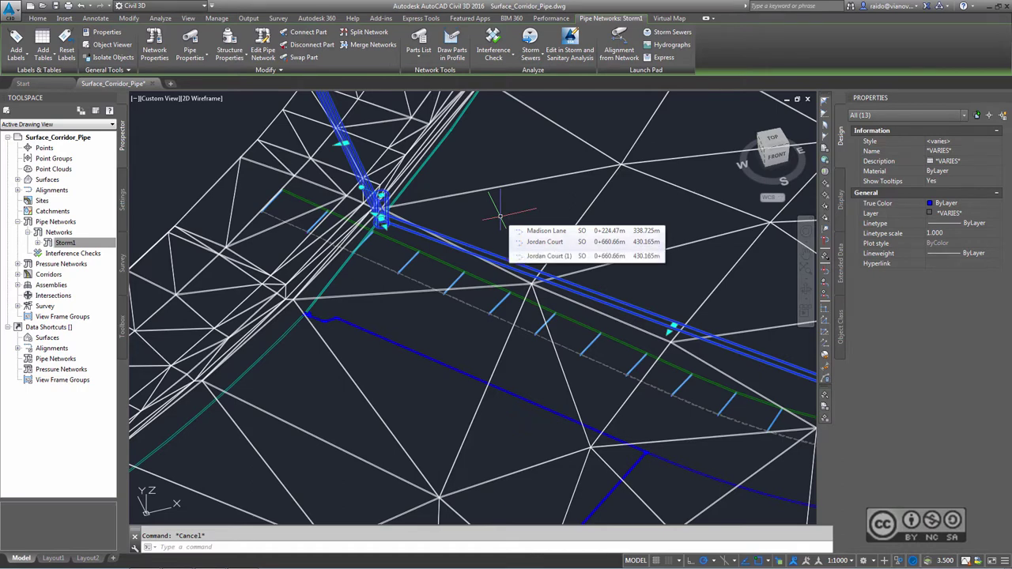
text(cCONVERT)
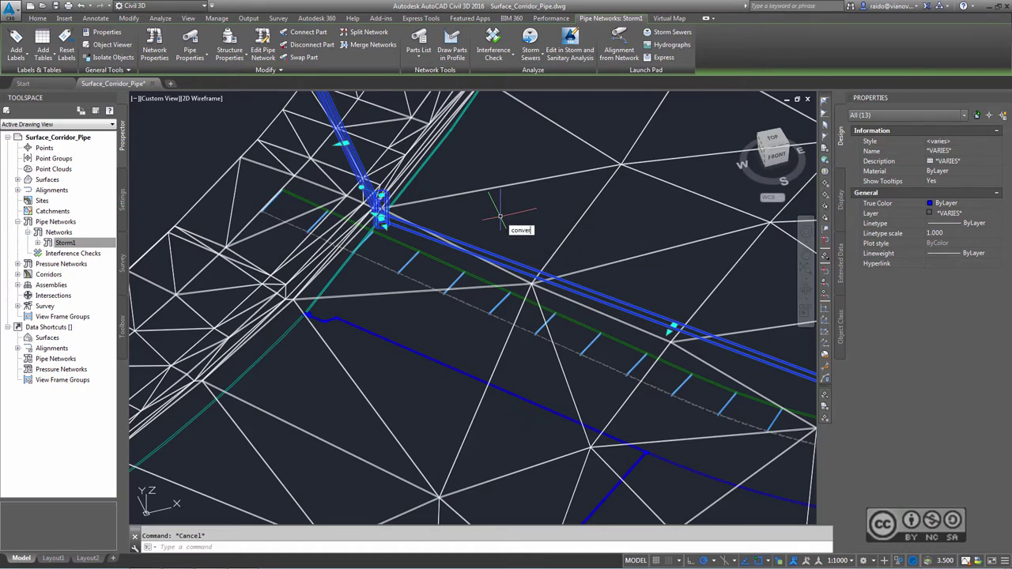
key(Down)
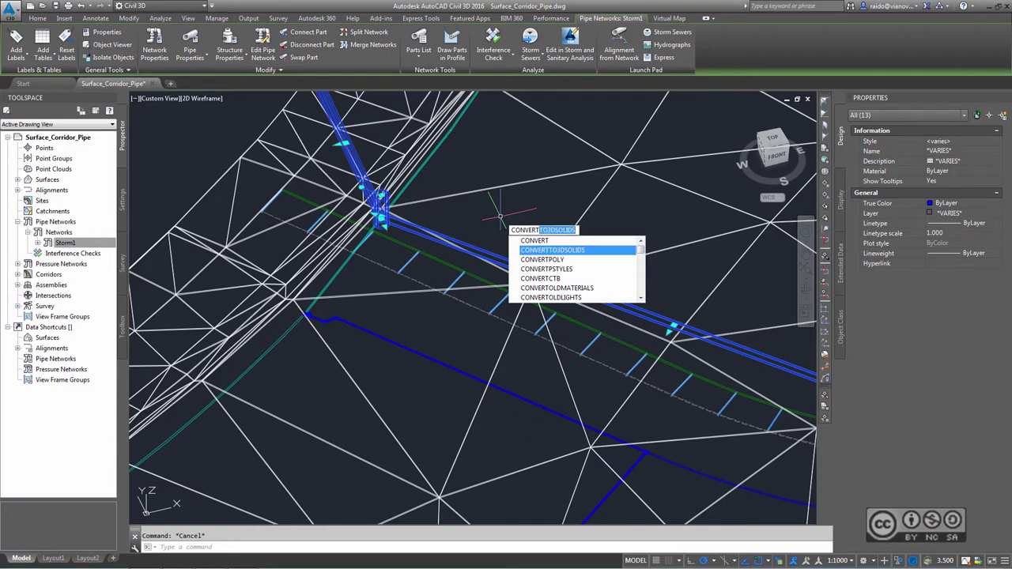
key(Return)
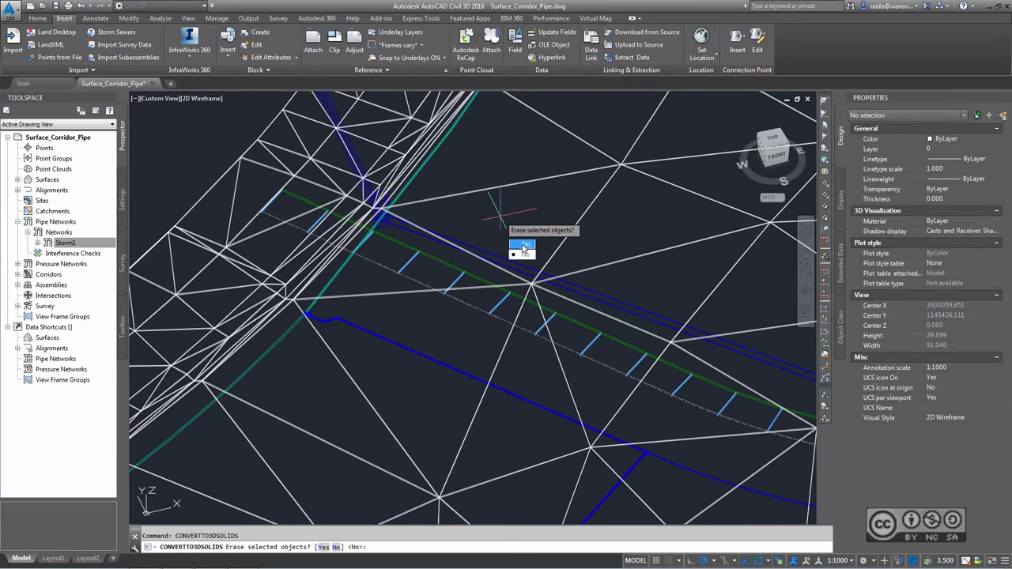
click(522, 246)
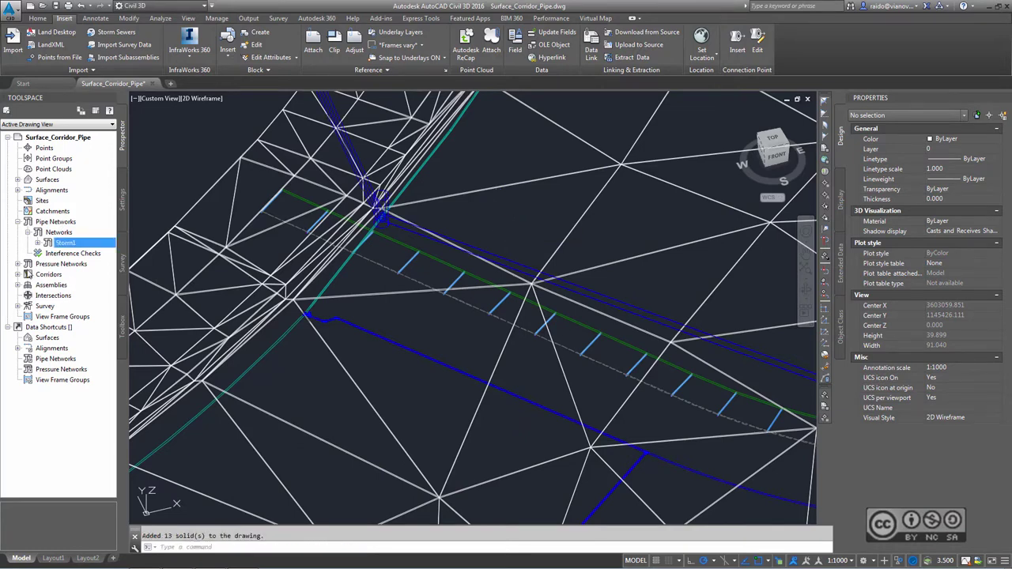
Step: Select the Water Main pressure network and convert it into 28 3D solids, keeping originals
click(17, 264)
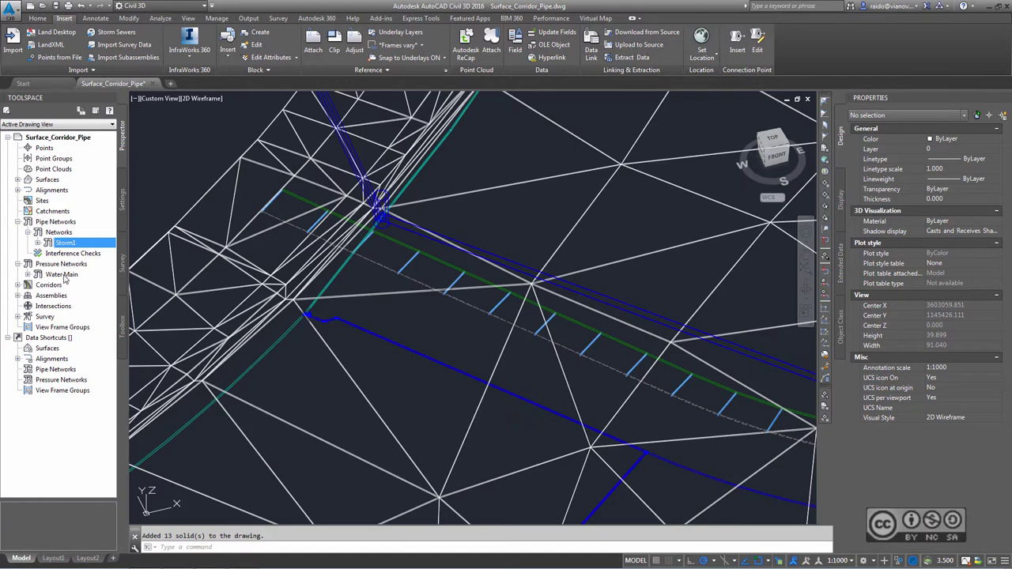
right_click(65, 275)
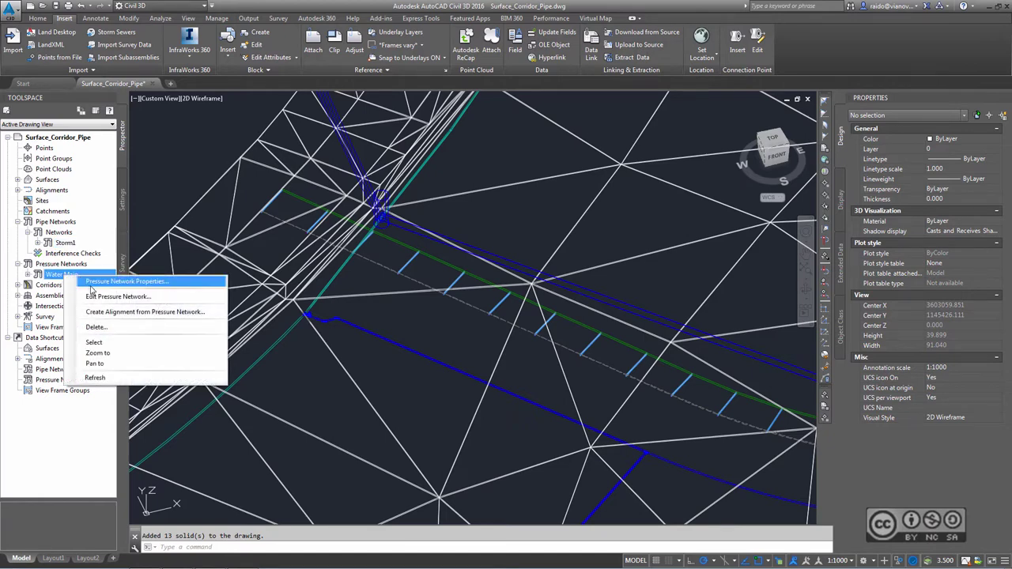
click(98, 342)
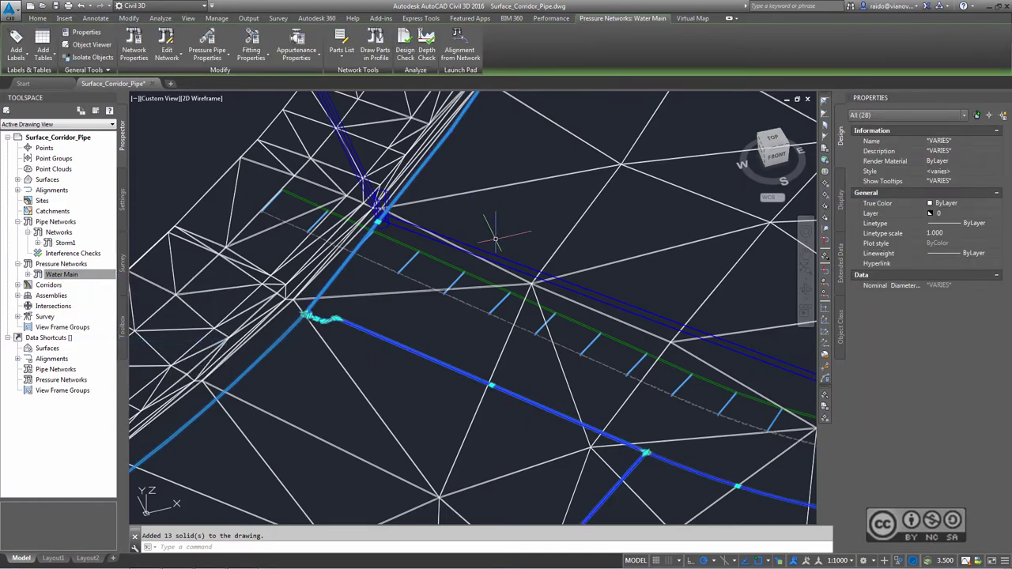
text(CONVER)
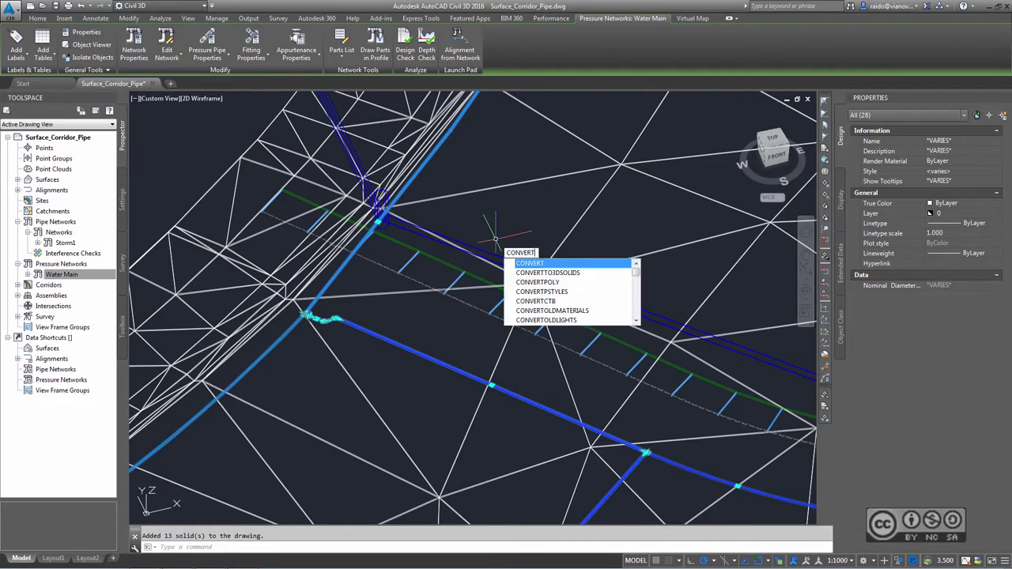
text(T)
key(Down)
key(Return)
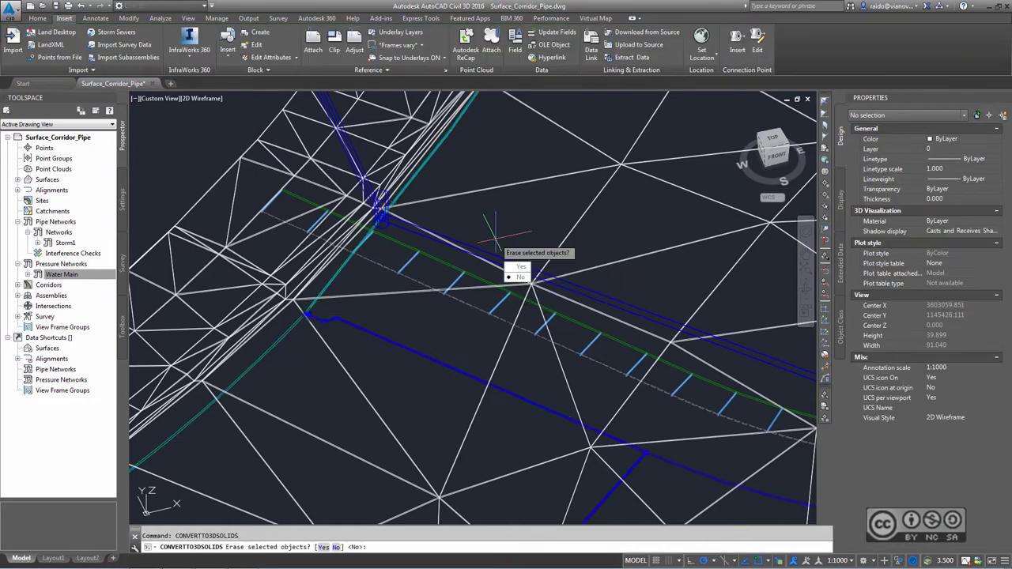
key(Return)
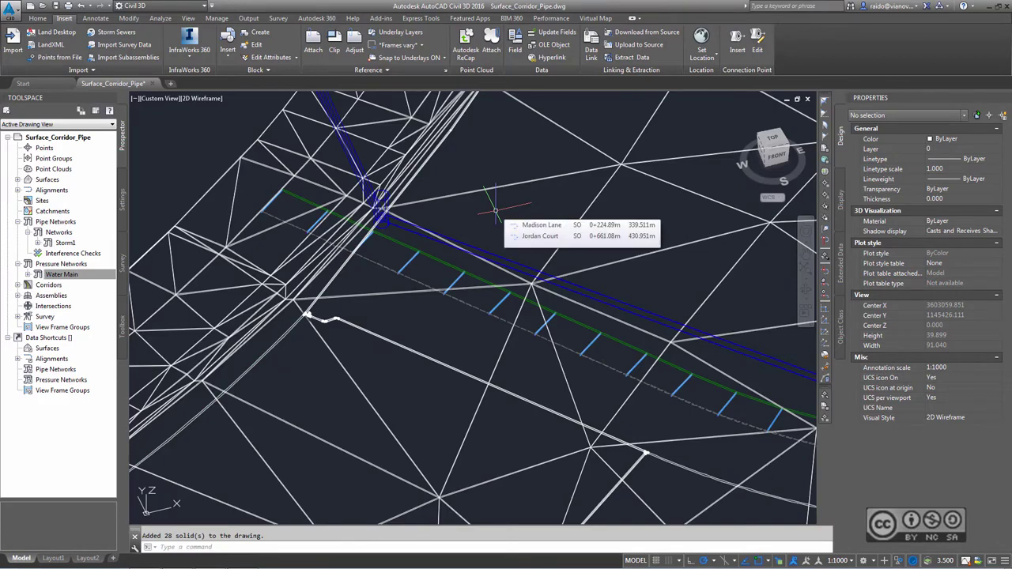
scroll(495, 209, down, 5)
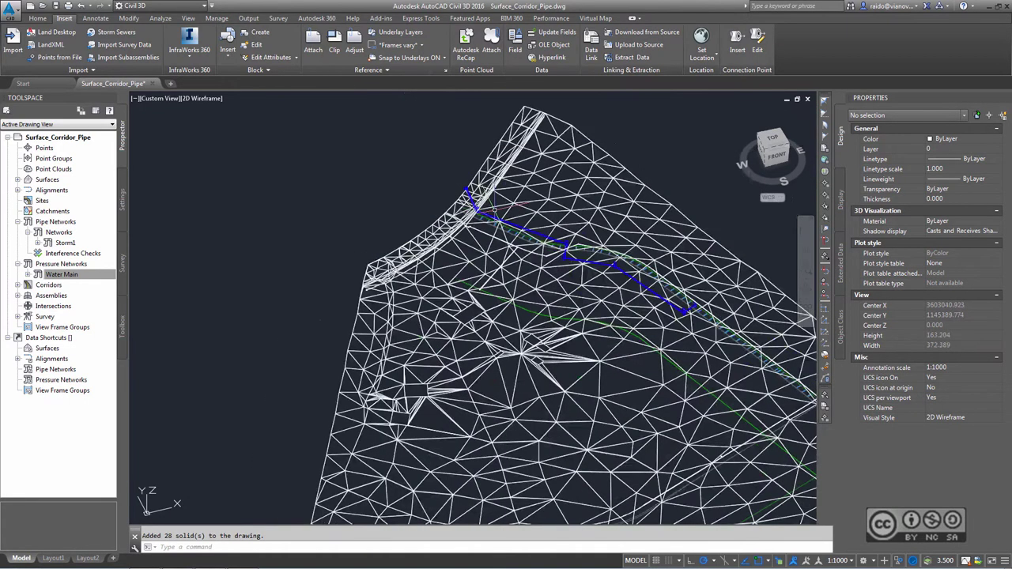
scroll(495, 210, down, 3)
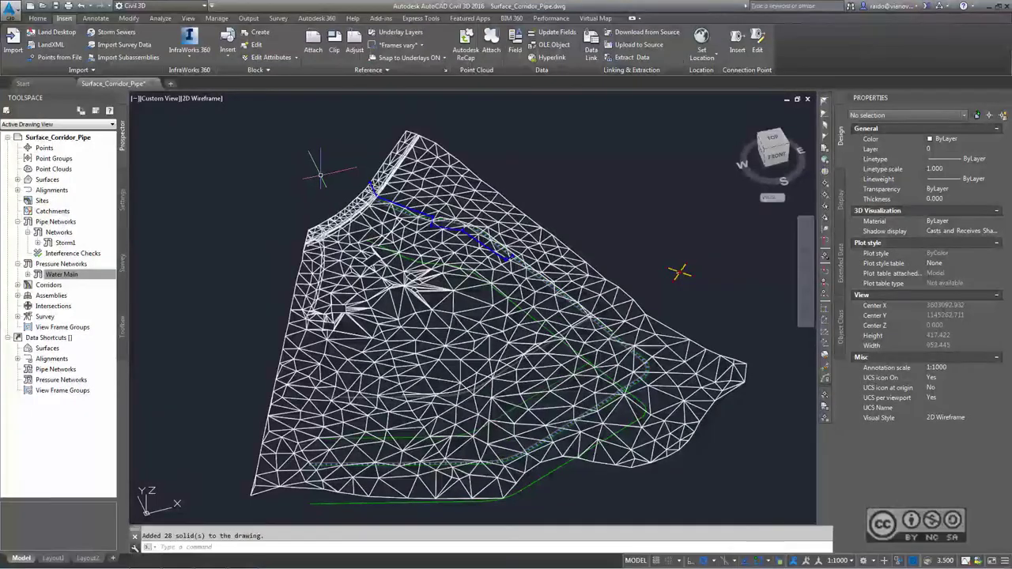
Step: Open Export to IFC for Surface_Corridor_Pipe.ifc from the application menu
click(11, 11)
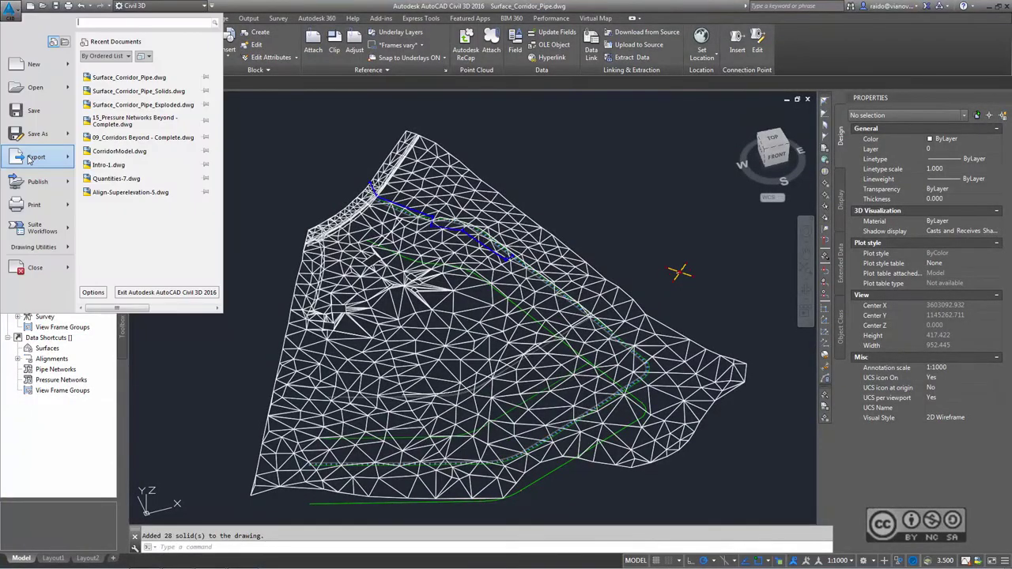
mouse_move(37, 156)
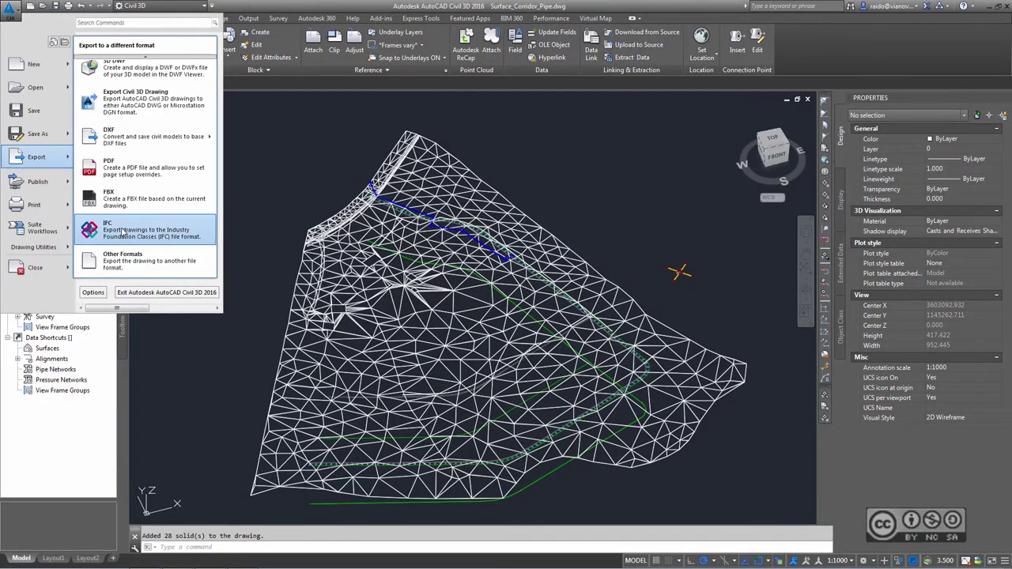
click(122, 231)
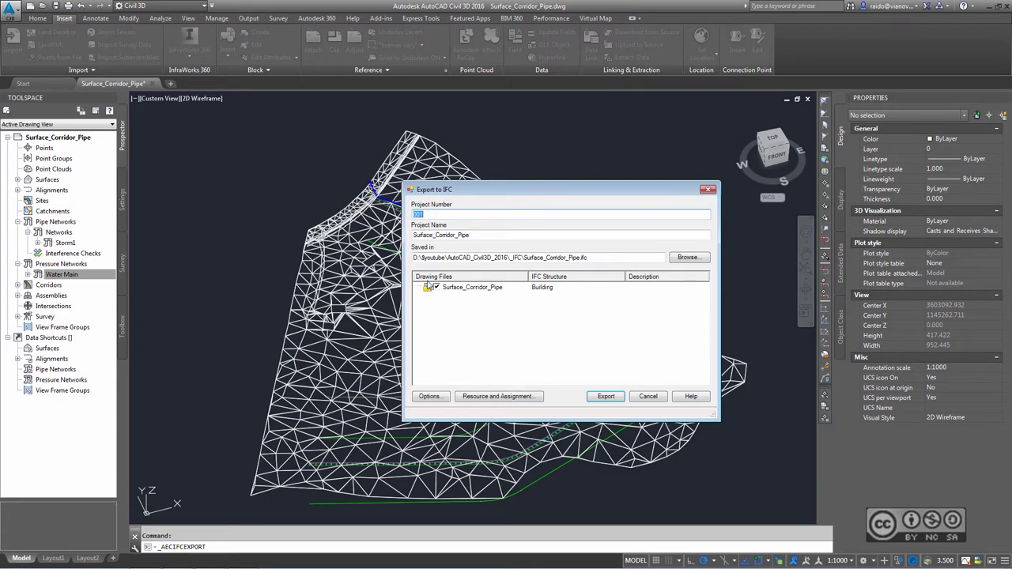
Step: Limit IFC export objects to Solid (3D) only and export Surface_Corridor_Pipe.ifc
click(428, 396)
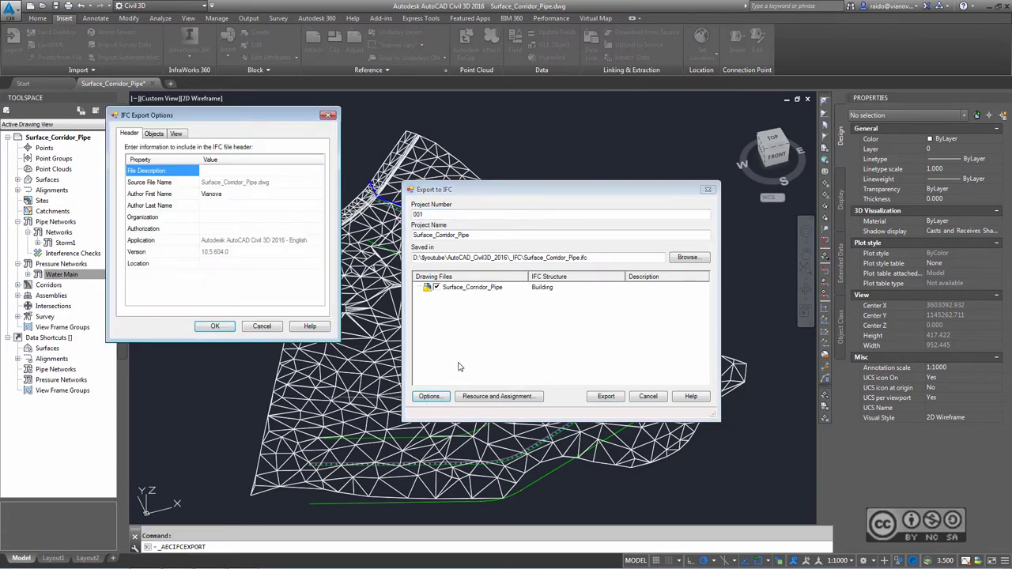
click(155, 134)
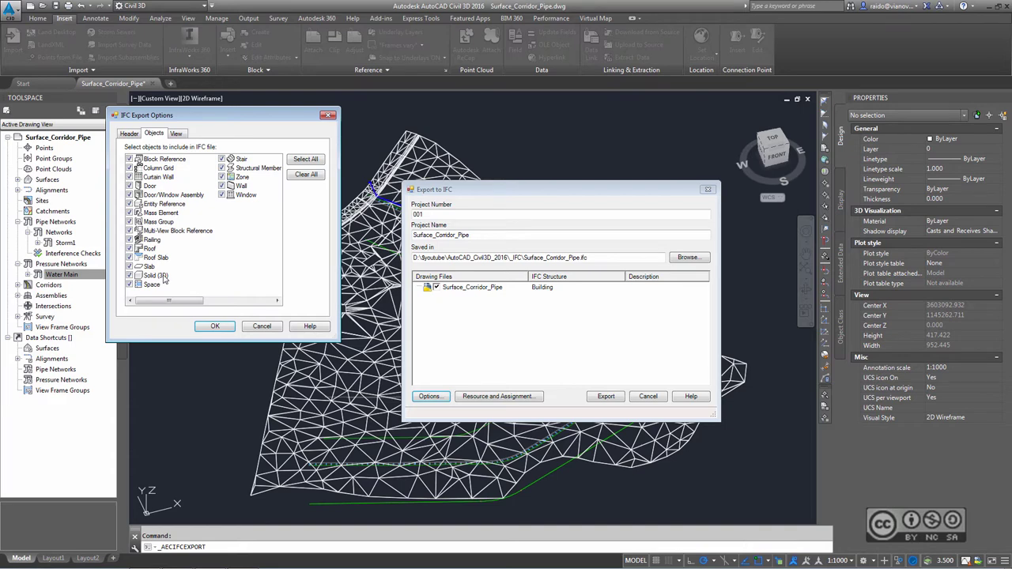
click(157, 275)
click(305, 174)
click(129, 275)
click(214, 326)
click(511, 337)
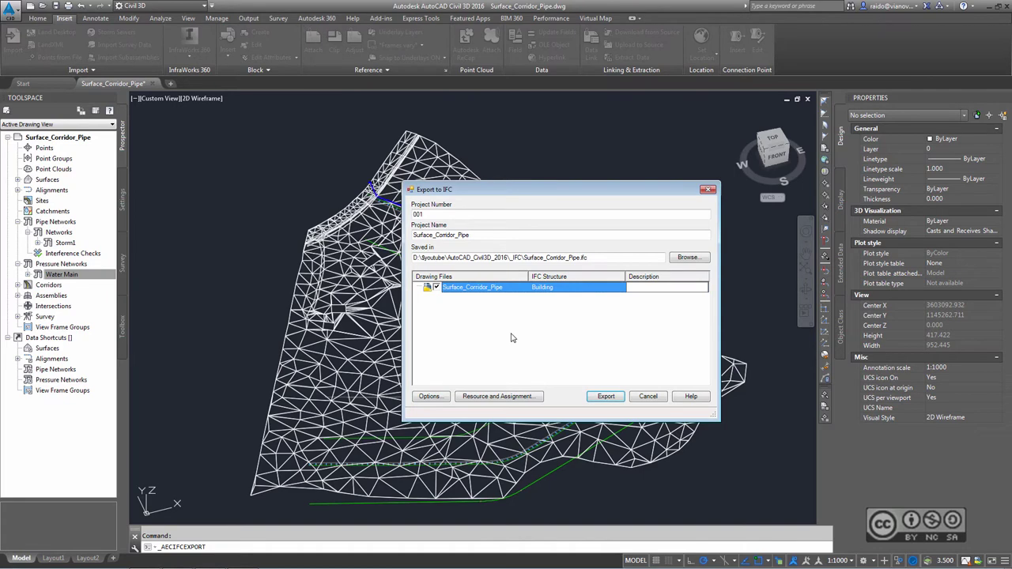
click(605, 396)
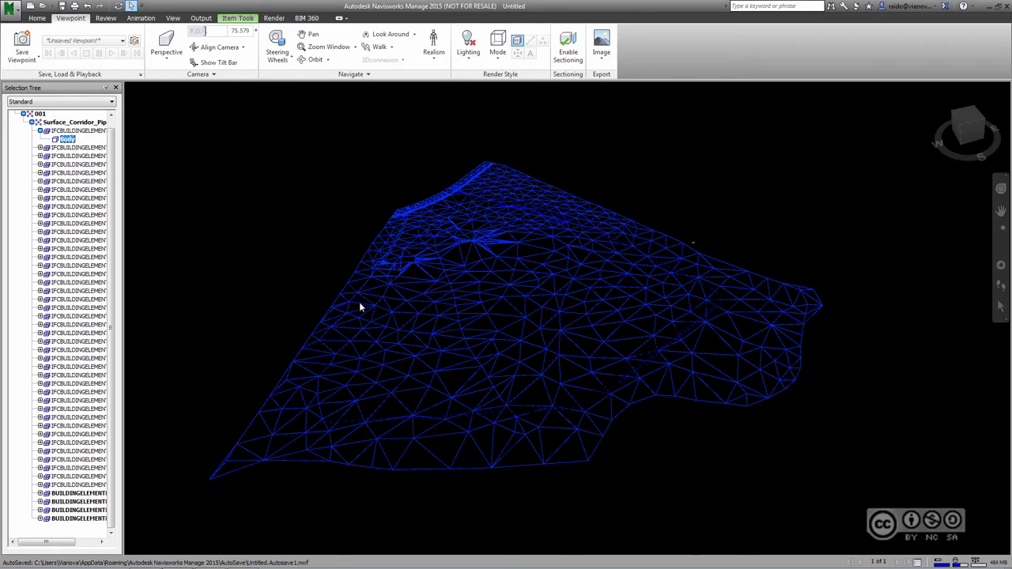
Step: Zoom into the pipe bends on the surface in Navisworks, then zoom back out
scroll(519, 283, up, 3)
scroll(506, 222, up, 3)
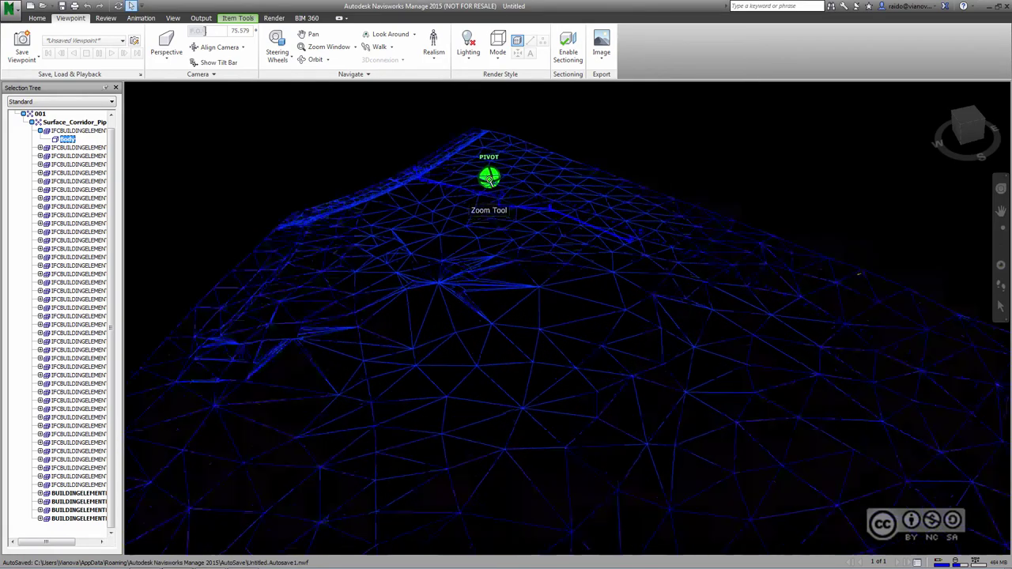
scroll(478, 190, up, 2)
scroll(459, 194, up, 2)
scroll(420, 189, up, 2)
scroll(417, 192, up, 2)
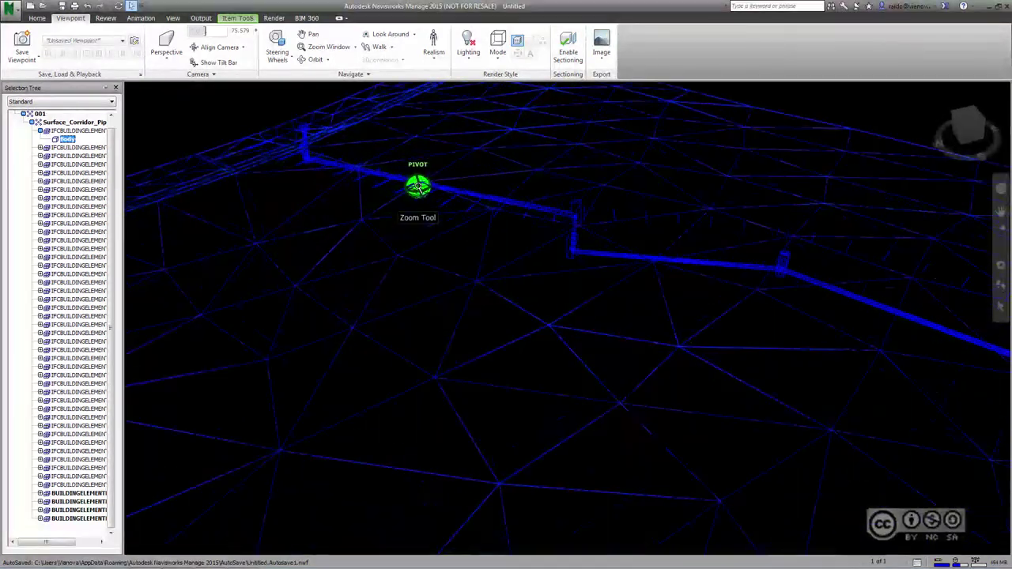
scroll(653, 201, up, 2)
scroll(653, 201, up, 2)
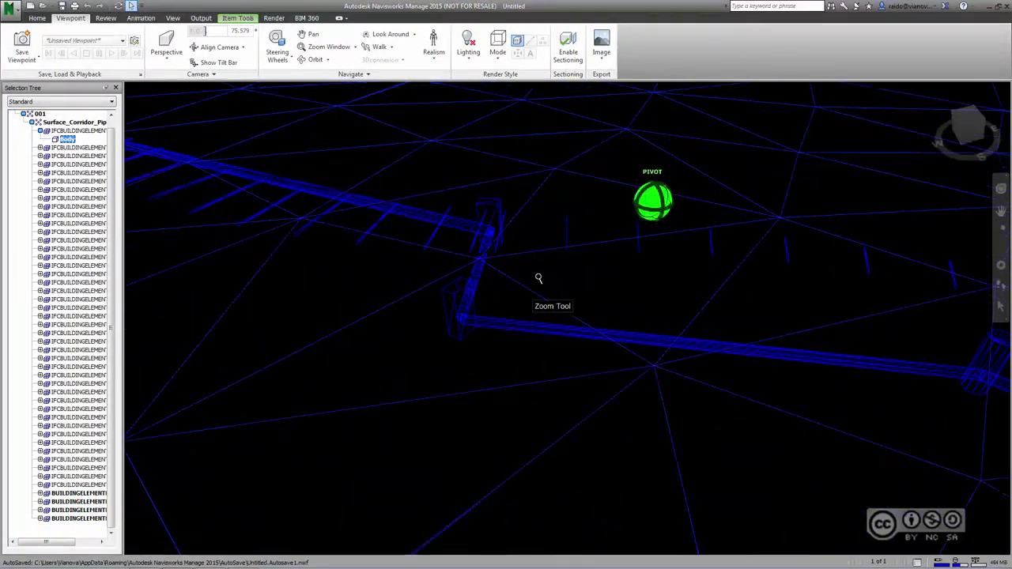
scroll(466, 264, down, 2)
scroll(384, 264, down, 2)
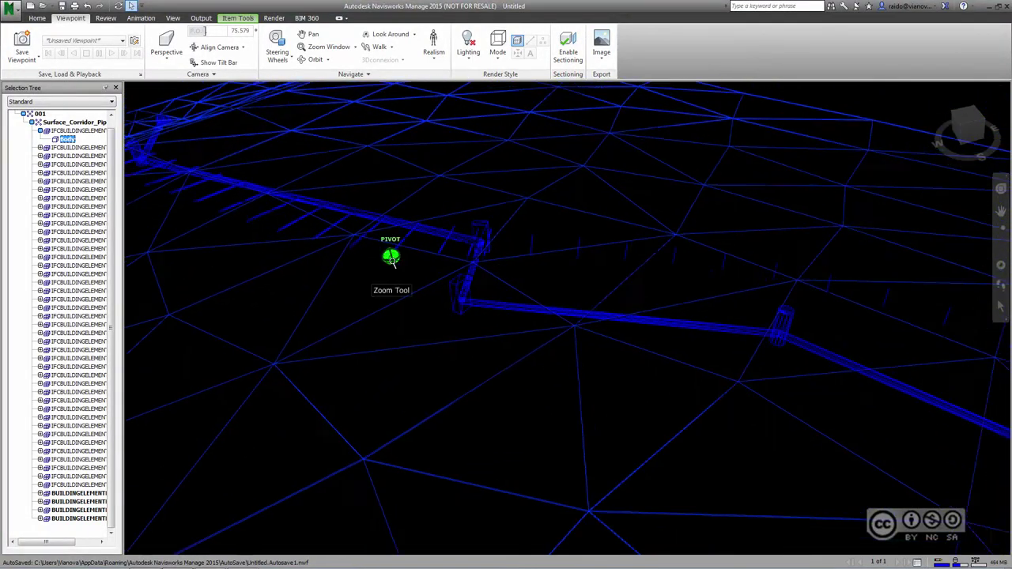
scroll(391, 257, down, 2)
scroll(348, 261, down, 3)
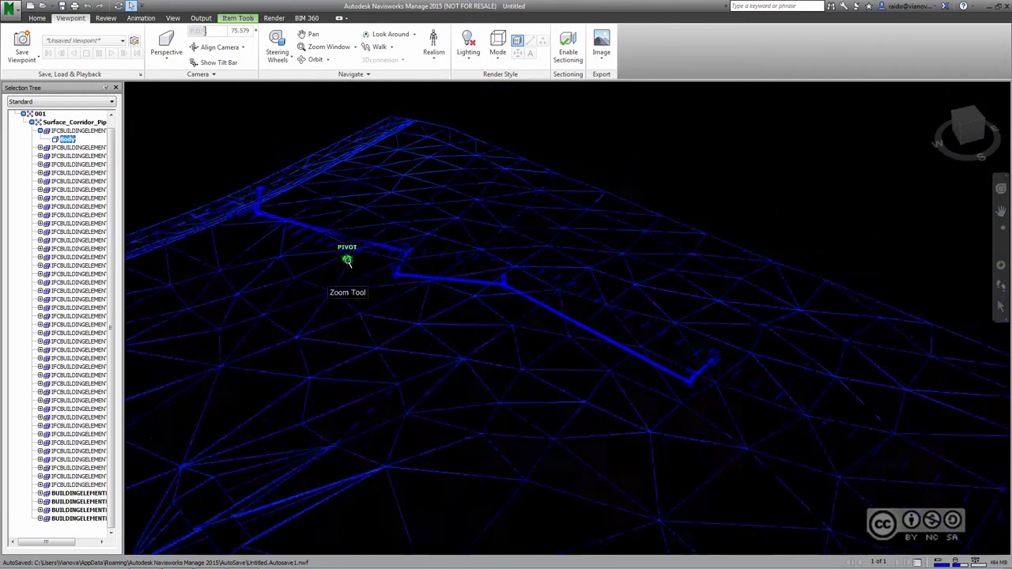
right_click(535, 85)
key(Escape)
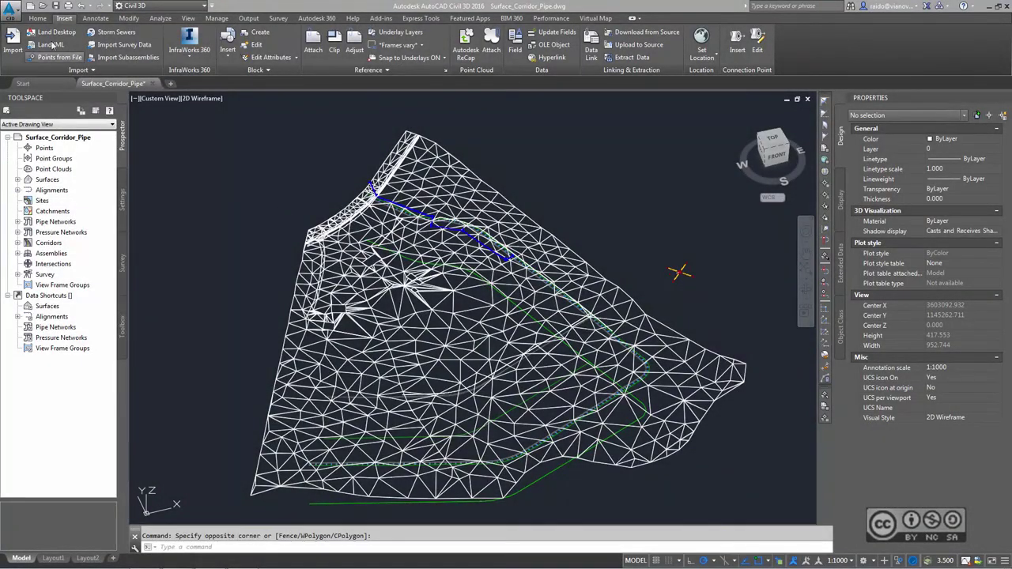
Step: Choose Surface_Corridor_Pipe_Solids.ifc from the Desktop as the IFC file to import
click(11, 10)
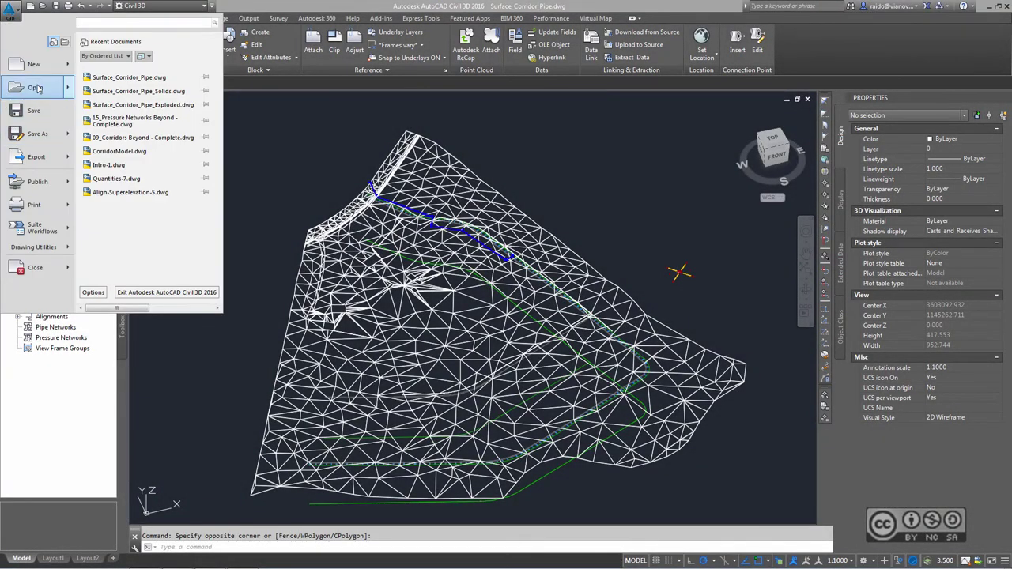
mouse_move(35, 87)
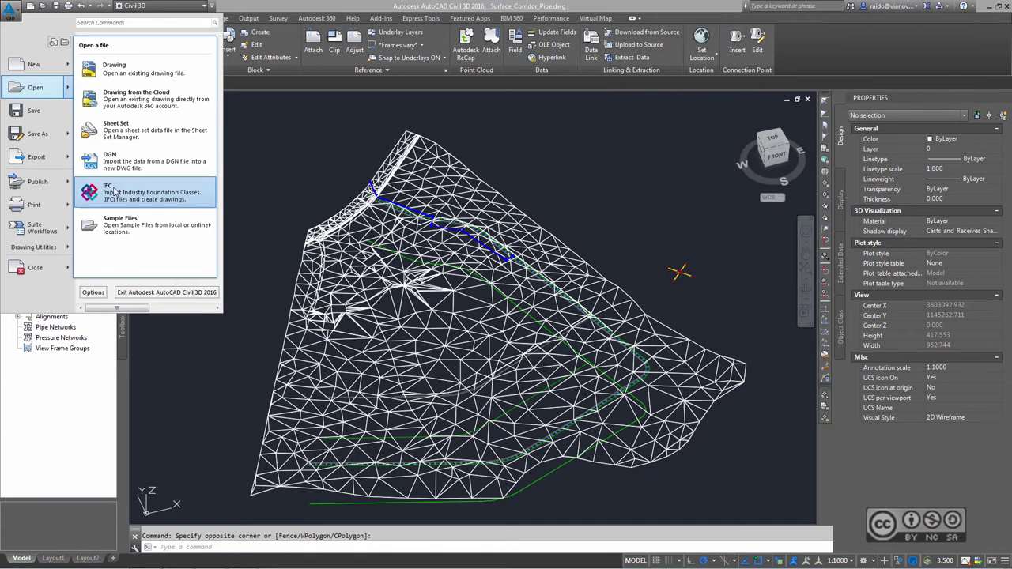
click(115, 191)
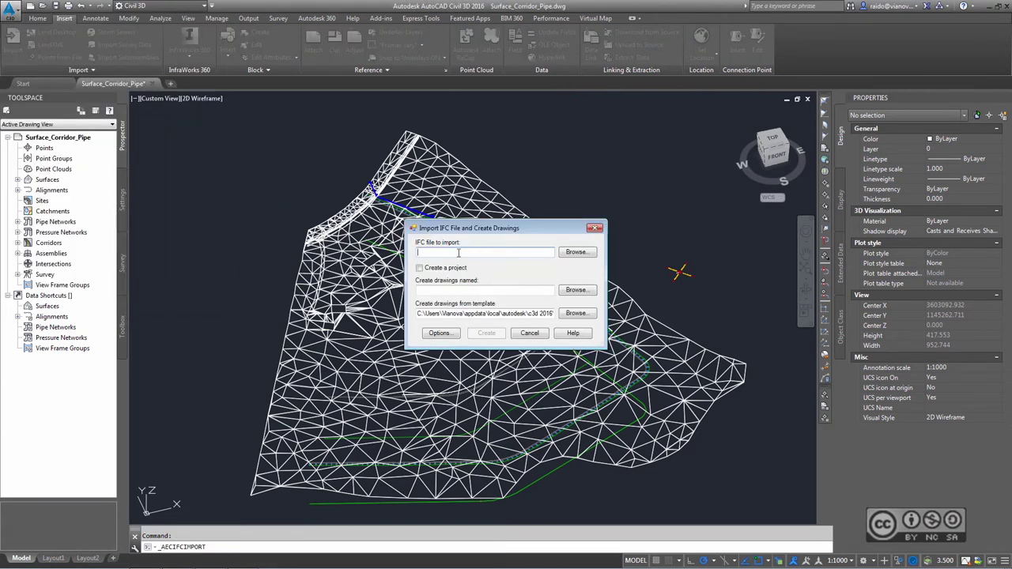
click(575, 254)
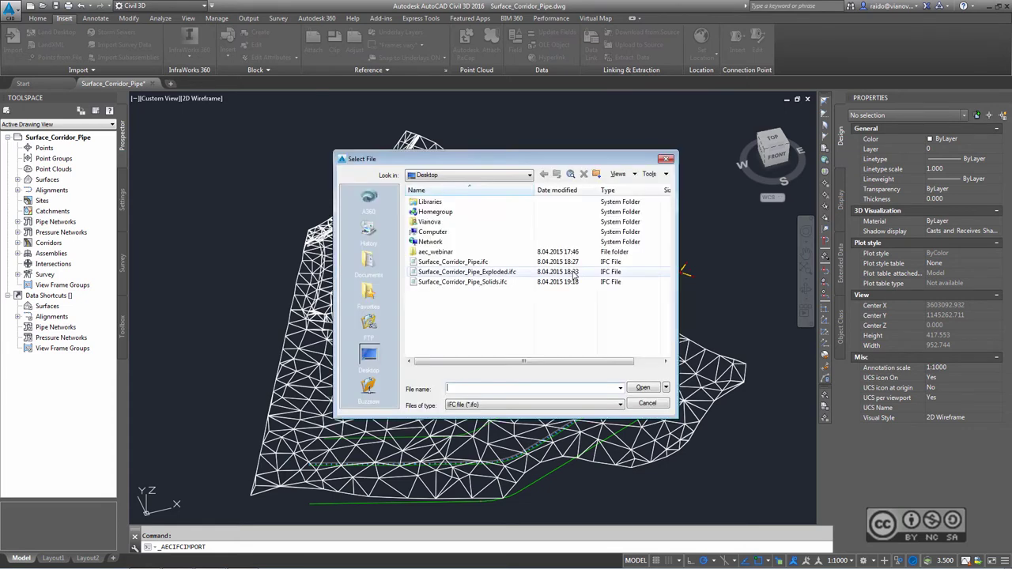
click(470, 282)
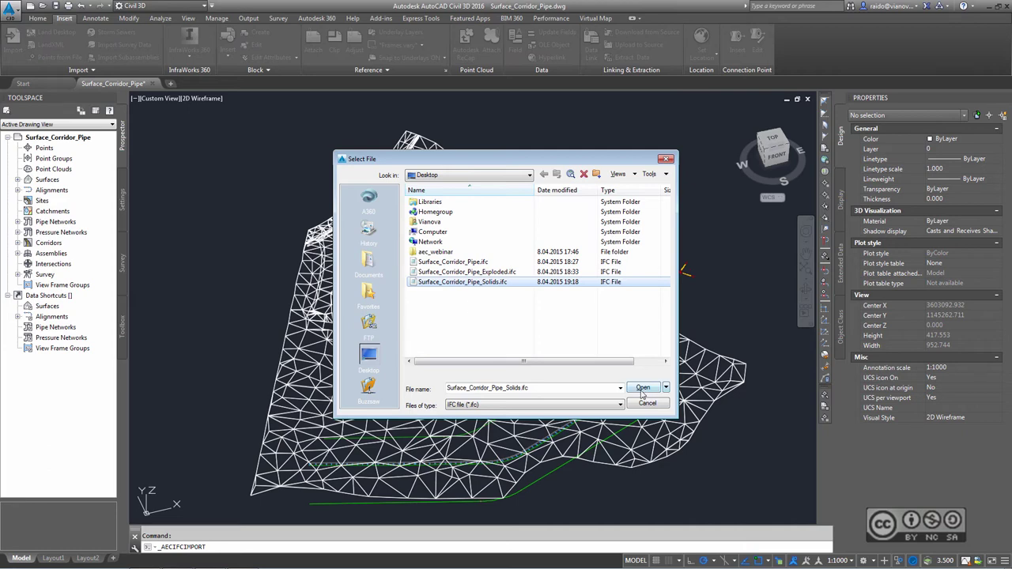
click(643, 387)
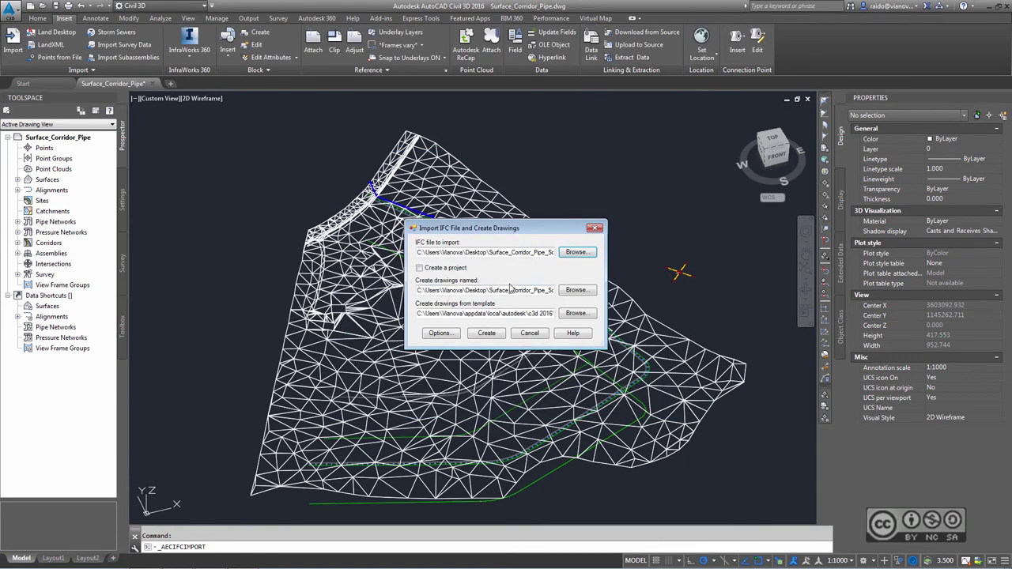
Step: Name the output drawing Import_Surface_Corridor_Pipe_Solids.dwg by adding the Import_ prefix
drag(488, 290, 555, 290)
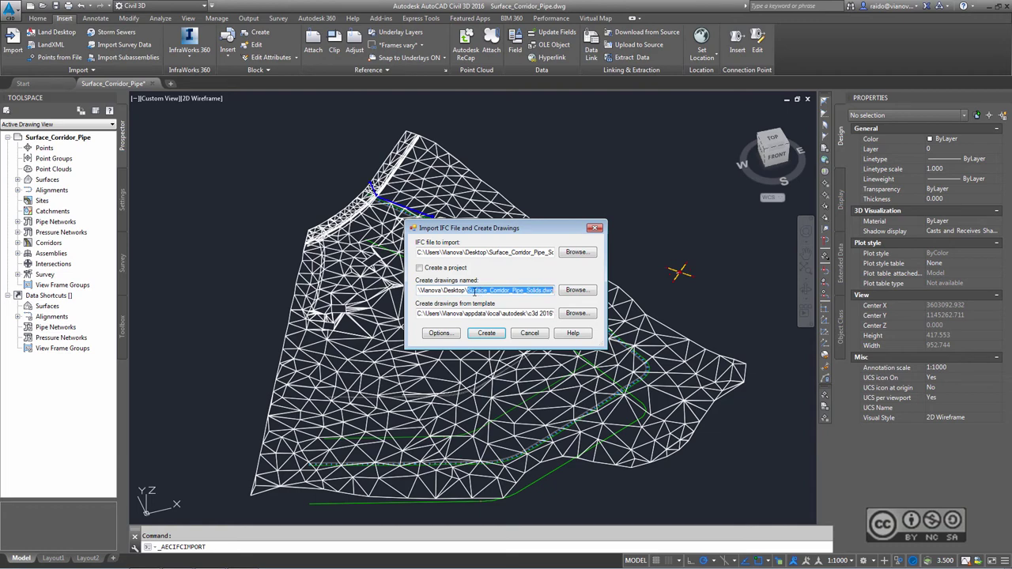
click(505, 293)
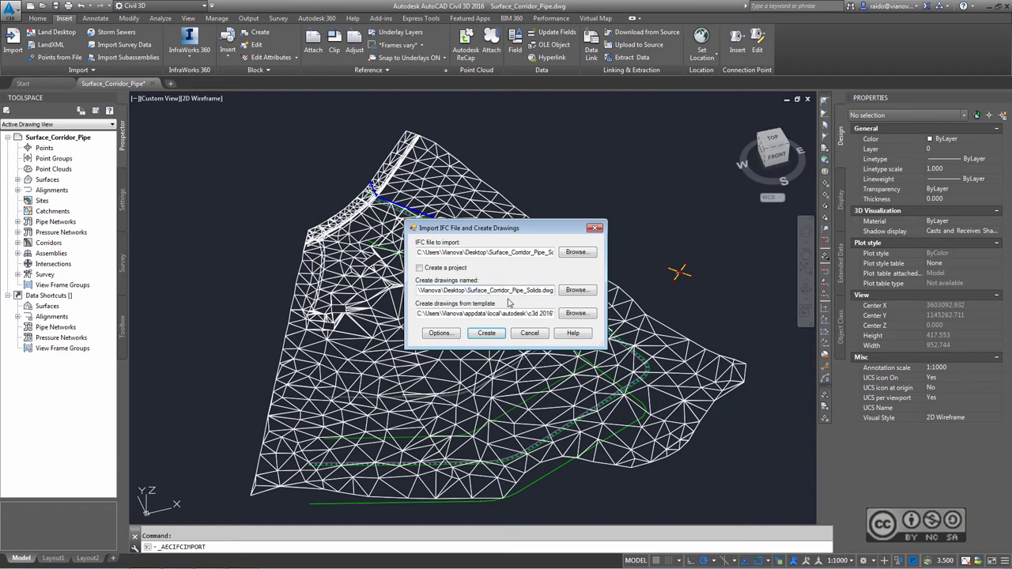
text(Import_)
Step: Accept the IFC import object types, create the drawing, and choose Yes to open it
click(440, 333)
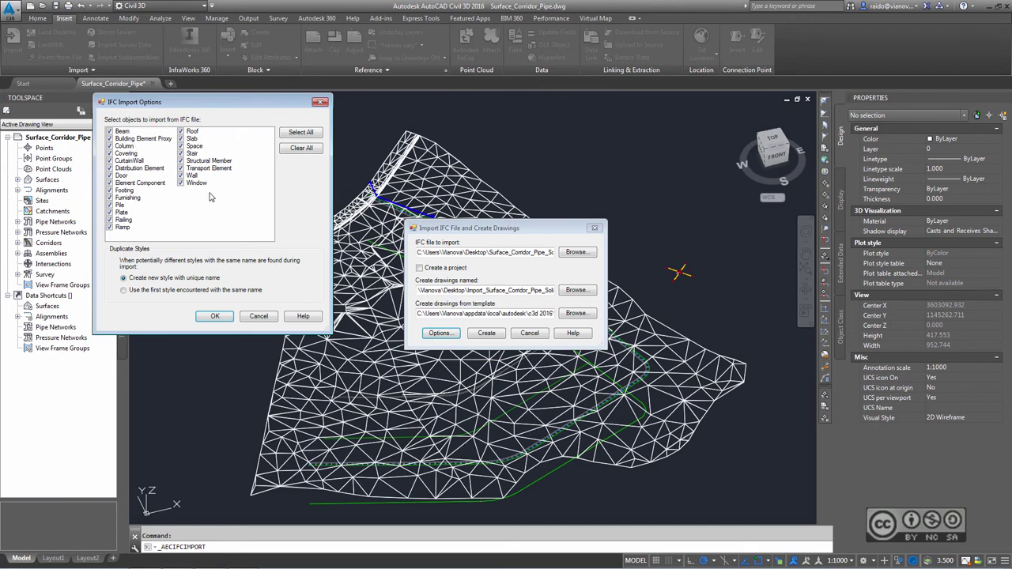
click(221, 318)
click(495, 338)
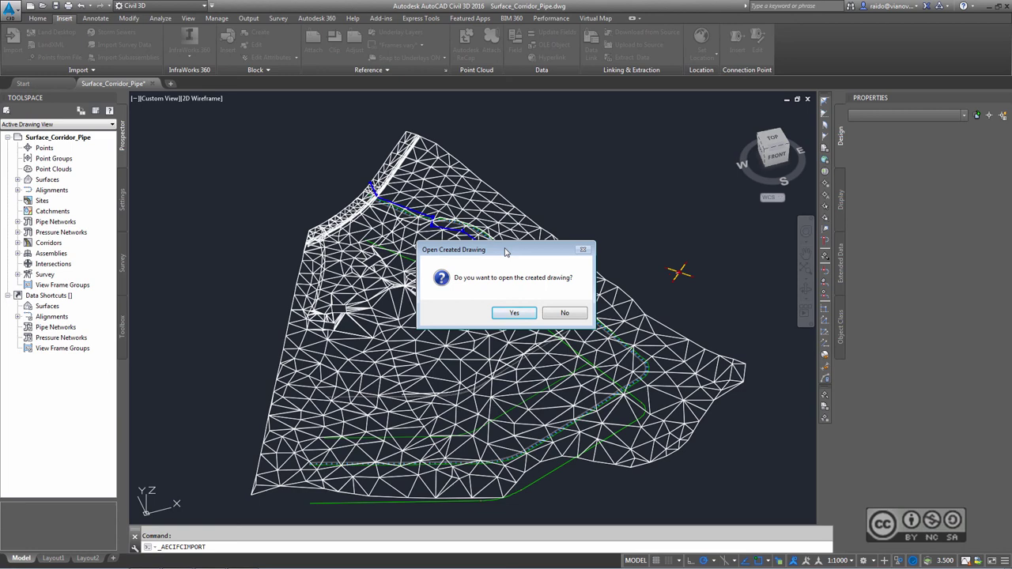
click(512, 314)
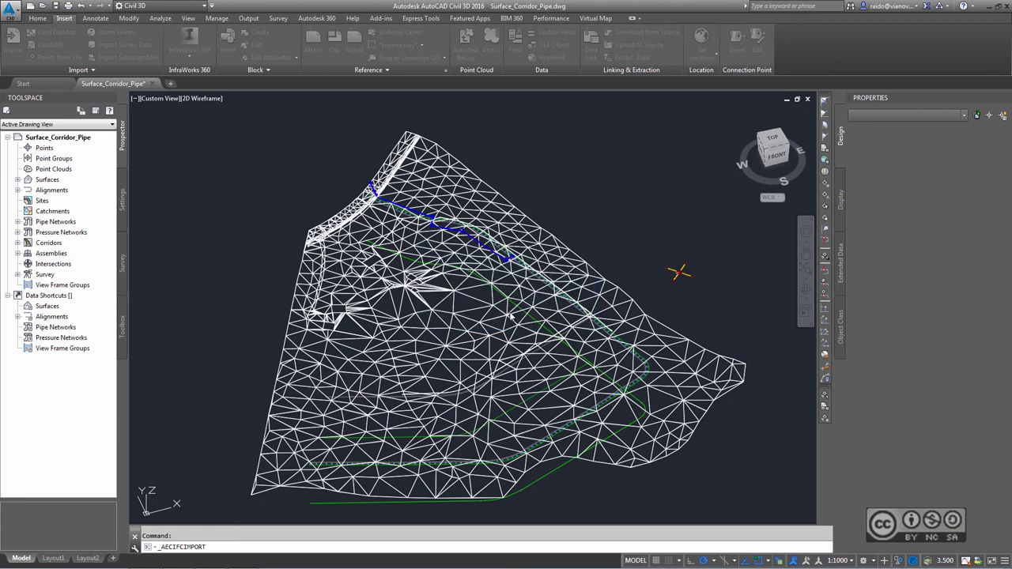